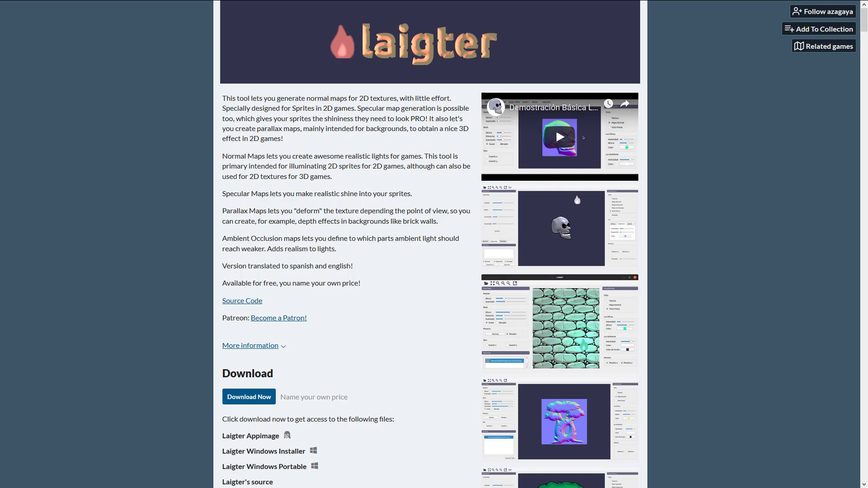
Step: Enlarge the skull preview screenshot, then close it again
{"action": "mouse_move", "coordinate": [388, 2]}
{"action": "left_click", "coordinate": [514, 224]}
{"action": "key", "text": "Escape"}
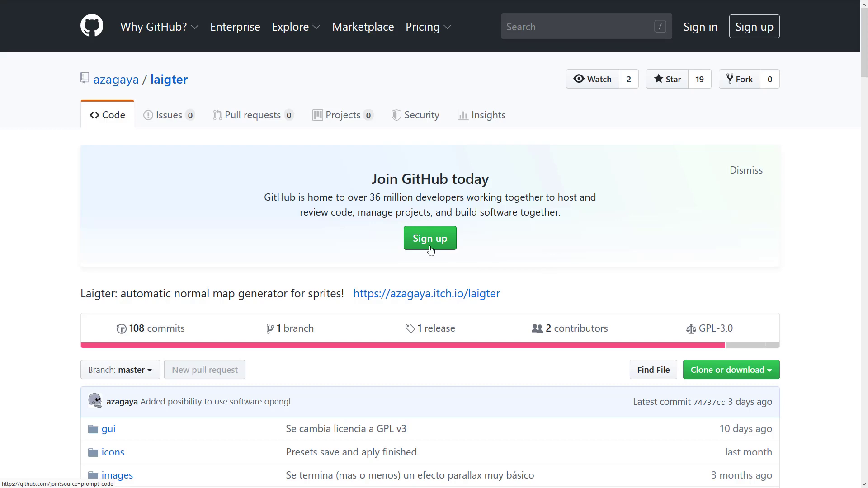
Step: Scroll down through the laigter repository's file list and back up to the top
{"action": "scroll", "coordinate": [523, 184], "scroll_direction": "down", "scroll_amount": 10}
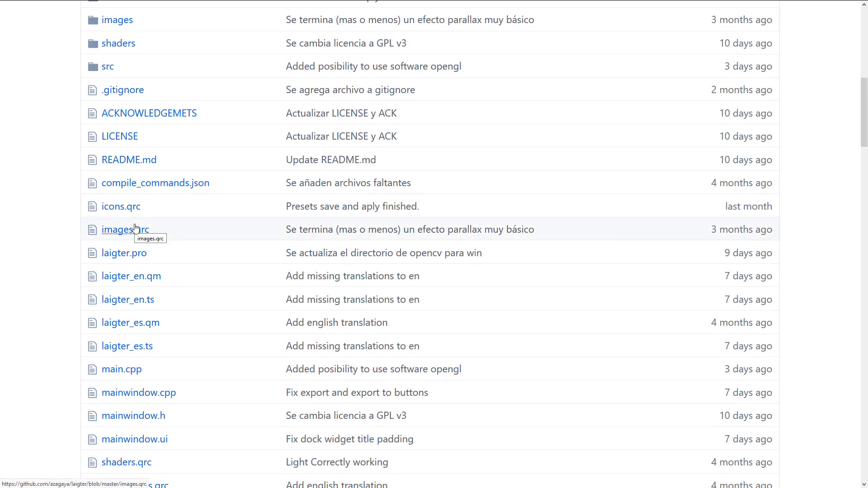
{"action": "scroll", "coordinate": [165, 306], "scroll_direction": "down", "scroll_amount": 2}
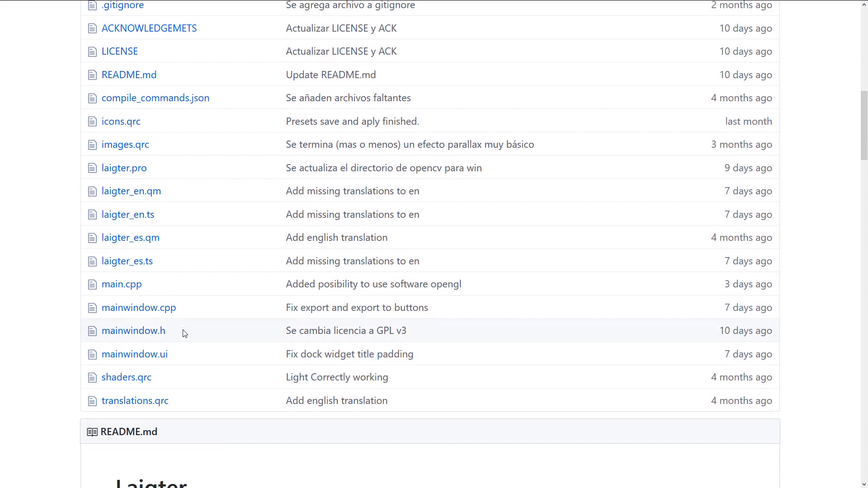
{"action": "scroll", "coordinate": [184, 334], "scroll_direction": "down", "scroll_amount": 3}
{"action": "scroll", "coordinate": [184, 332], "scroll_direction": "up", "scroll_amount": 5}
{"action": "scroll", "coordinate": [307, 226], "scroll_direction": "up", "scroll_amount": 2}
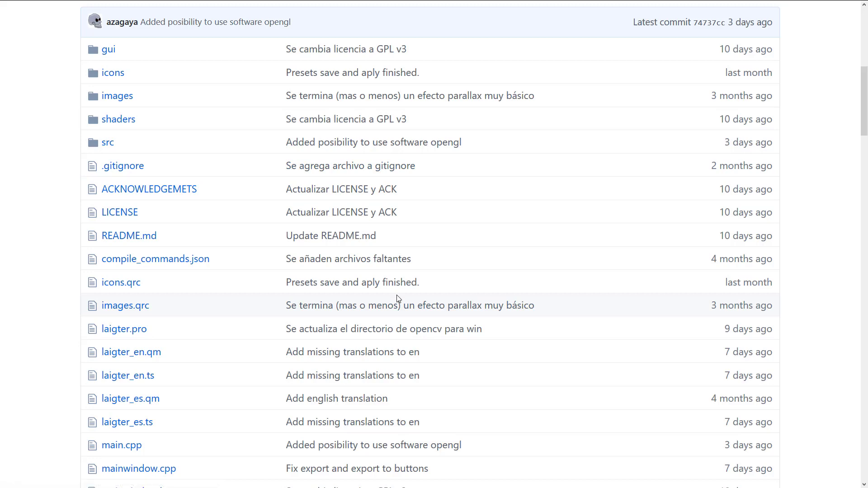
{"action": "scroll", "coordinate": [398, 298], "scroll_direction": "up", "scroll_amount": 3}
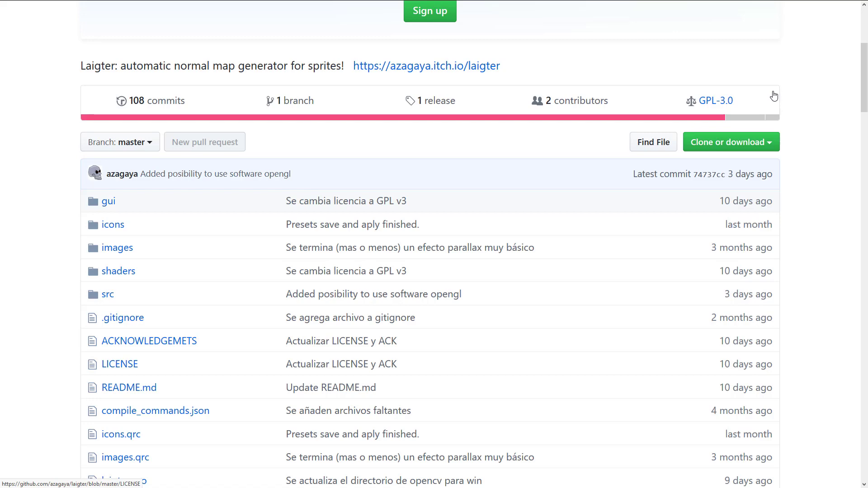
{"action": "scroll", "coordinate": [806, 72], "scroll_direction": "up", "scroll_amount": 5}
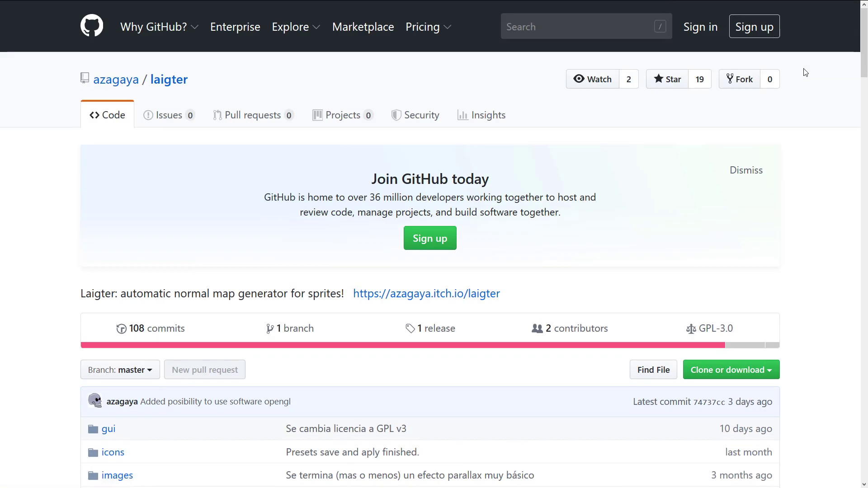
Step: Switch to Laigter and maximize its window to fill the screen
{"action": "key", "text": "alt+Tab"}
{"action": "key", "text": "Tab"}
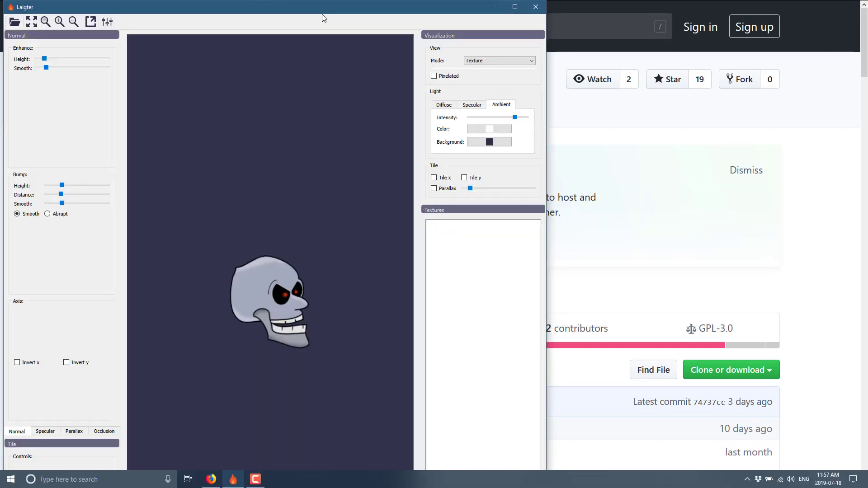
{"action": "double_click", "coordinate": [323, 13]}
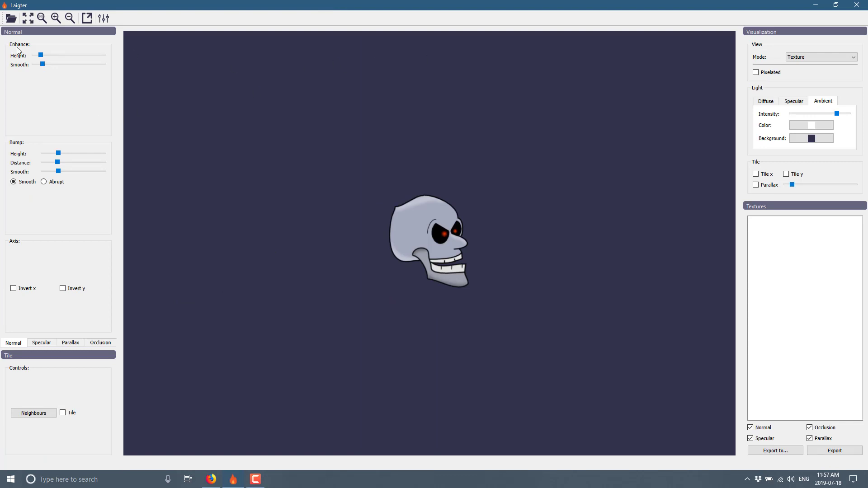
Step: Open Gund.png from the Desktop as the working sprite
{"action": "left_click", "coordinate": [11, 19]}
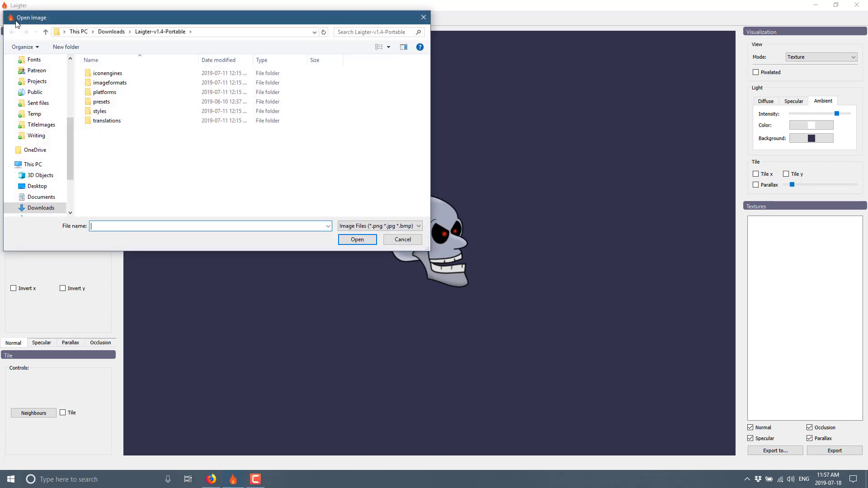
{"action": "scroll", "coordinate": [44, 95], "scroll_direction": "up", "scroll_amount": 3}
{"action": "scroll", "coordinate": [45, 95], "scroll_direction": "up", "scroll_amount": 2}
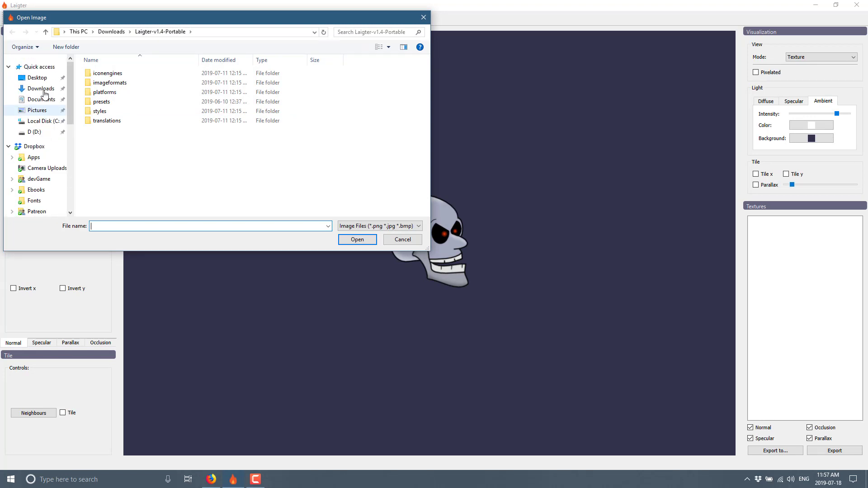
{"action": "left_click", "coordinate": [38, 77]}
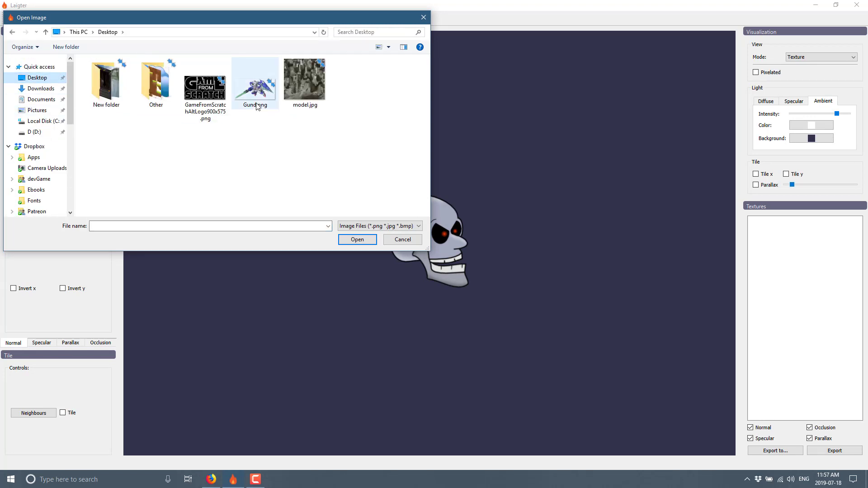
{"action": "double_click", "coordinate": [259, 108]}
{"action": "scroll", "coordinate": [508, 328], "scroll_direction": "up", "scroll_amount": 5}
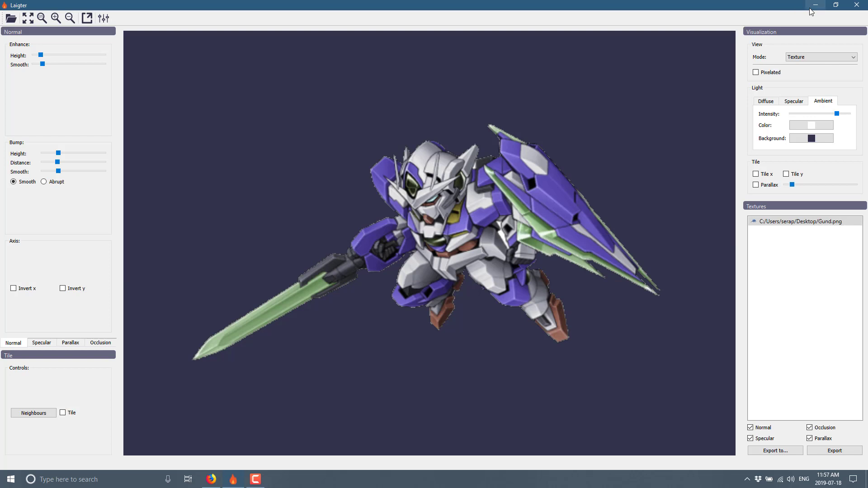
Step: Cycle the Mode view through Normal, Specular, Parallax and Occlusion maps, ending on Preview
{"action": "left_click", "coordinate": [825, 56]}
{"action": "left_click", "coordinate": [800, 71]}
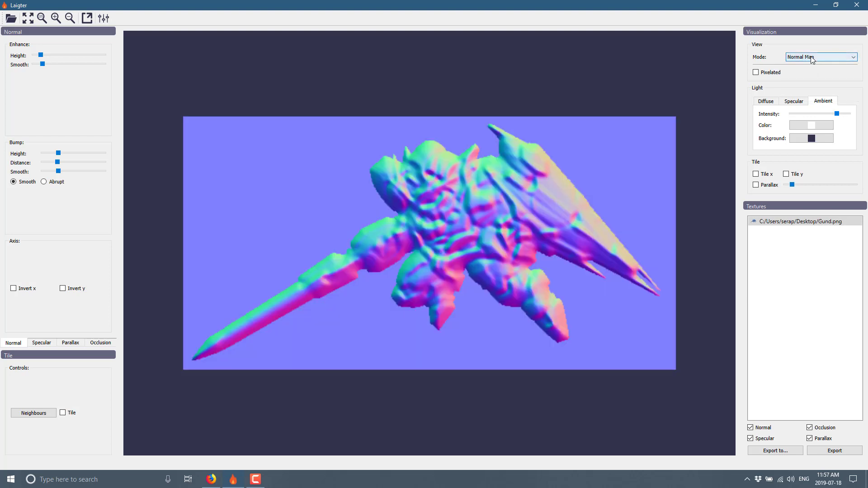
{"action": "left_click", "coordinate": [816, 57]}
{"action": "left_click", "coordinate": [814, 77]}
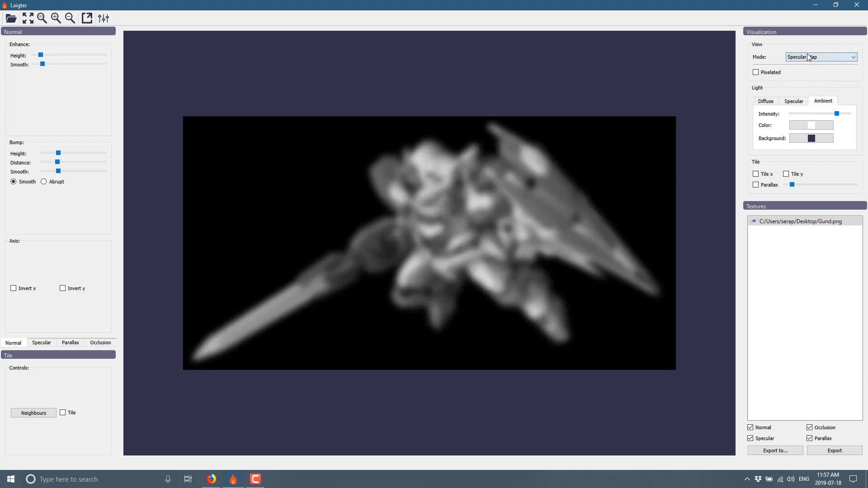
{"action": "left_click", "coordinate": [818, 57]}
{"action": "left_click", "coordinate": [815, 83]}
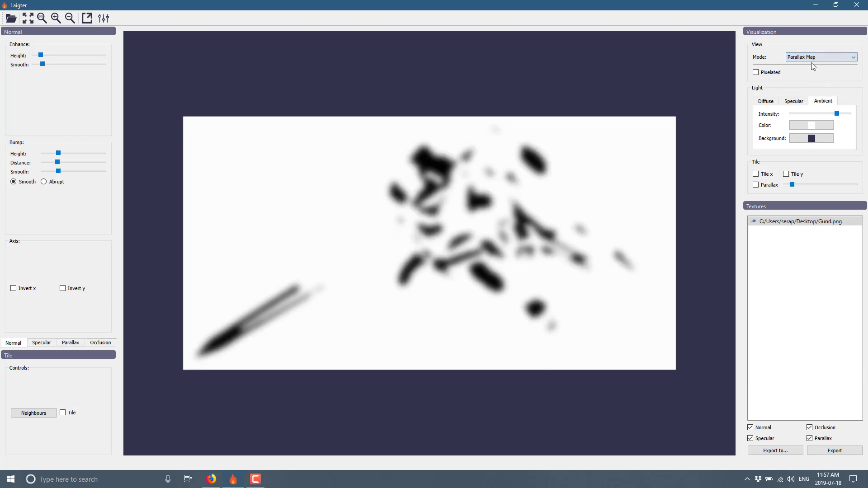
{"action": "left_click", "coordinate": [819, 57]}
{"action": "left_click", "coordinate": [804, 90]}
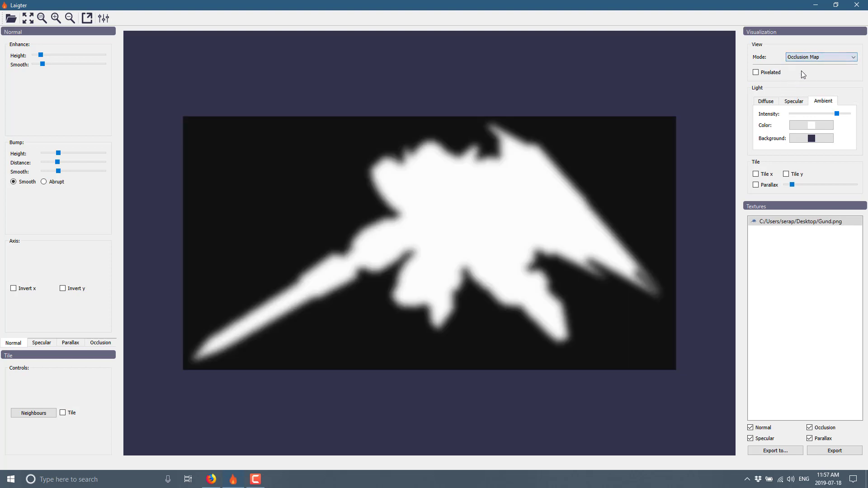
{"action": "left_click", "coordinate": [819, 57]}
{"action": "left_click", "coordinate": [797, 96]}
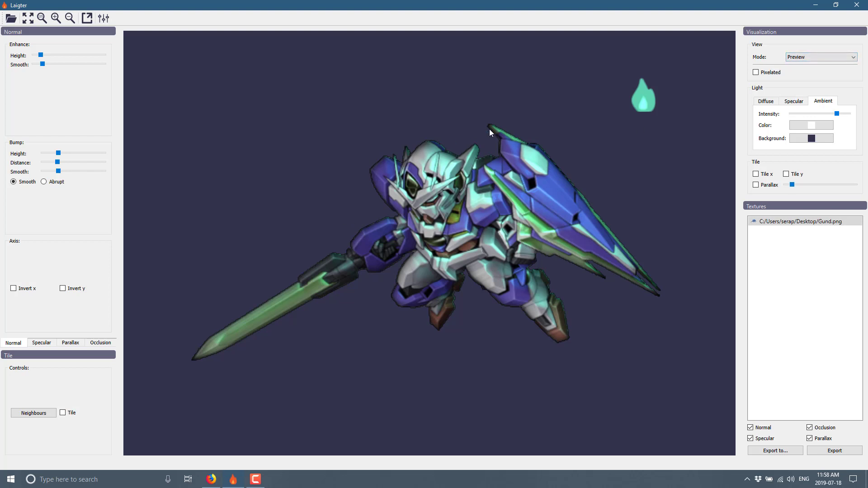
Step: Make the diffuse light pure white (#ffffff), place it above-left of the sprite, and nudge intensity up
{"action": "left_click", "coordinate": [766, 102]}
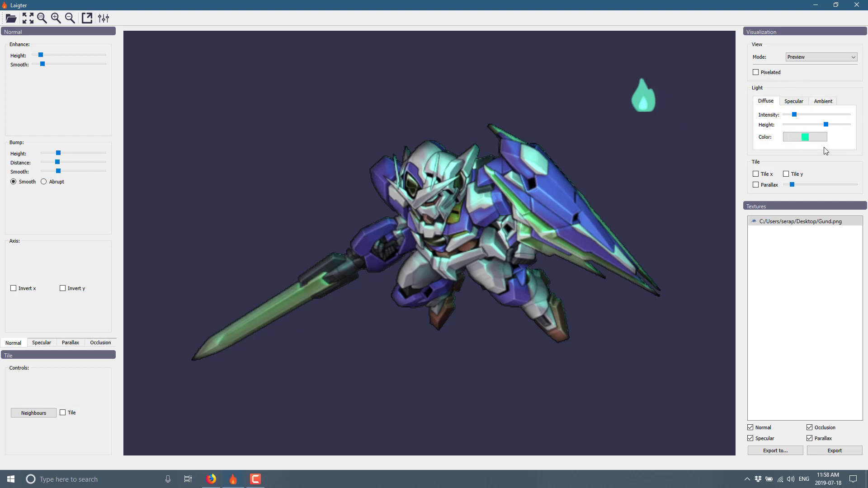
{"action": "mouse_move", "coordinate": [647, 97]}
{"action": "left_mouse_down"}
{"action": "mouse_move", "coordinate": [403, 113]}
{"action": "mouse_move", "coordinate": [262, 199]}
{"action": "mouse_move", "coordinate": [161, 67]}
{"action": "mouse_move", "coordinate": [188, 446]}
{"action": "mouse_move", "coordinate": [575, 384]}
{"action": "mouse_move", "coordinate": [549, 151]}
{"action": "mouse_move", "coordinate": [252, 345]}
{"action": "mouse_move", "coordinate": [622, 331]}
{"action": "mouse_move", "coordinate": [221, 198]}
{"action": "mouse_move", "coordinate": [158, 88]}
{"action": "mouse_move", "coordinate": [187, 95]}
{"action": "mouse_move", "coordinate": [180, 397]}
{"action": "mouse_move", "coordinate": [176, 63]}
{"action": "mouse_move", "coordinate": [186, 131]}
{"action": "left_mouse_up"}
{"action": "left_click", "coordinate": [808, 138]}
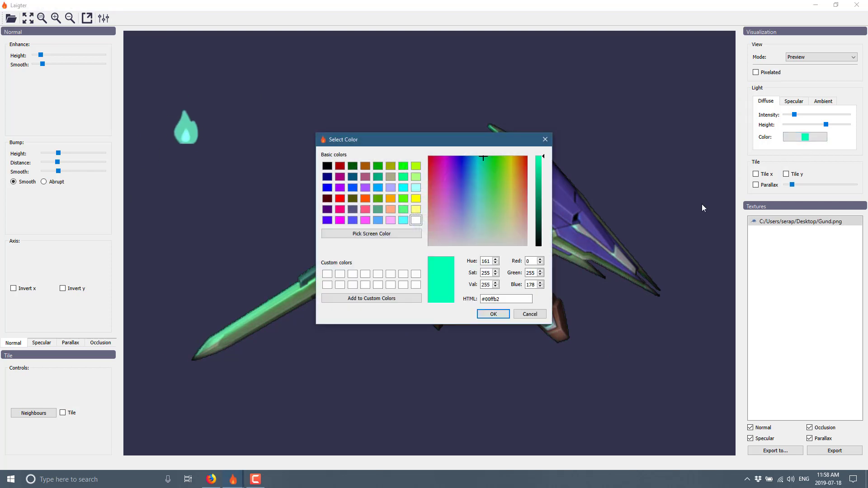
{"action": "left_click_drag", "start_coordinate": [455, 227], "coordinate": [474, 245]}
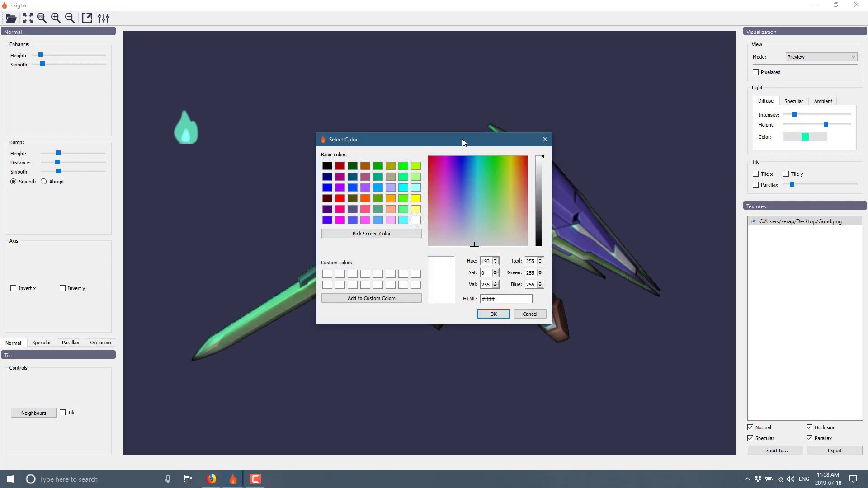
{"action": "left_click_drag", "start_coordinate": [463, 139], "coordinate": [788, 166]}
{"action": "left_click", "coordinate": [804, 195]}
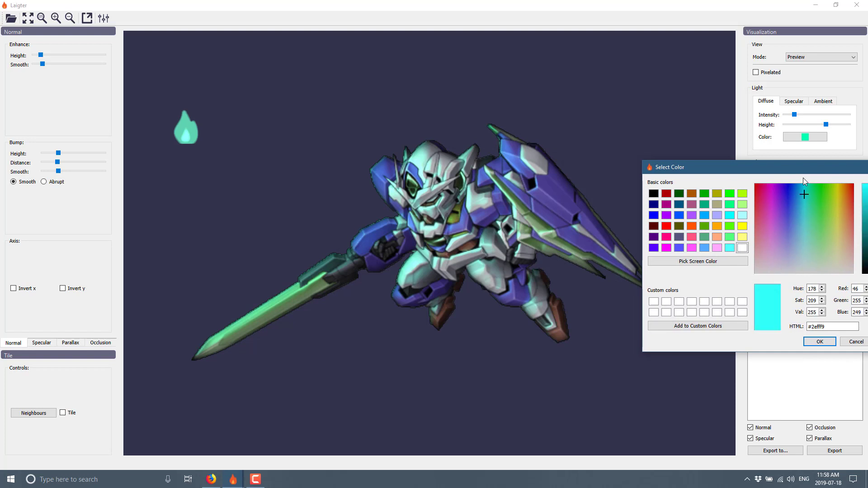
{"action": "left_click", "coordinate": [791, 272]}
{"action": "left_click", "coordinate": [830, 342]}
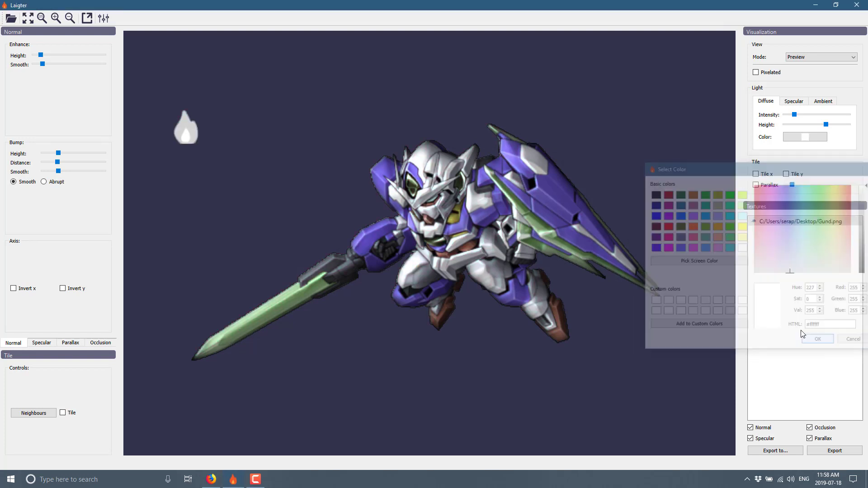
{"action": "left_click_drag", "start_coordinate": [178, 128], "coordinate": [213, 93]}
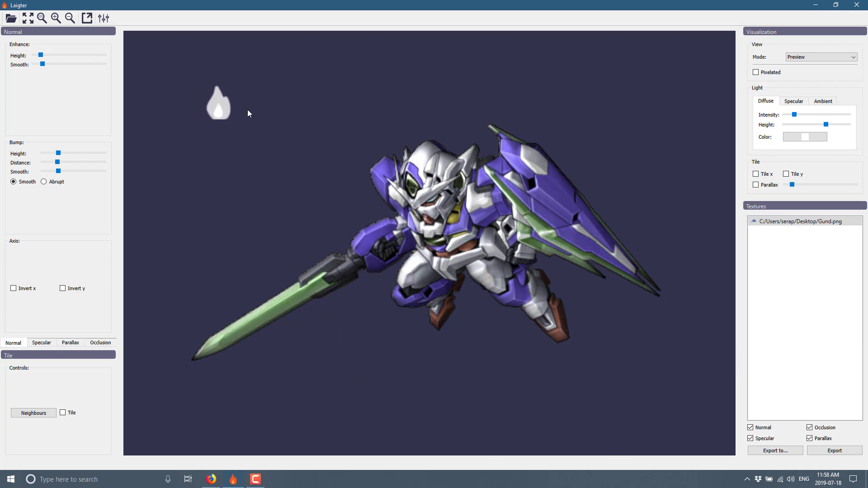
{"action": "left_click_drag", "start_coordinate": [792, 115], "coordinate": [801, 139]}
Step: Set the specular colour to red with Scatter at minimum, and push Ambient intensity to maximum
{"action": "left_click", "coordinate": [797, 103]}
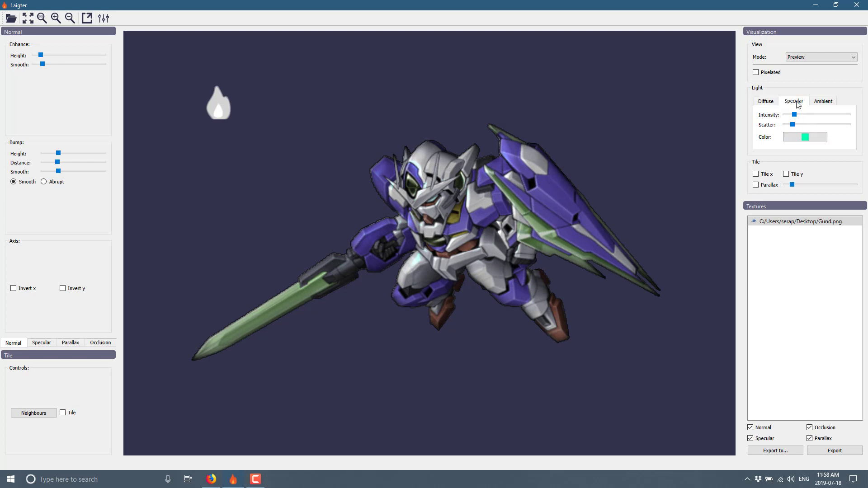
{"action": "left_click", "coordinate": [803, 139]}
{"action": "left_click_drag", "start_coordinate": [432, 176], "coordinate": [428, 154]}
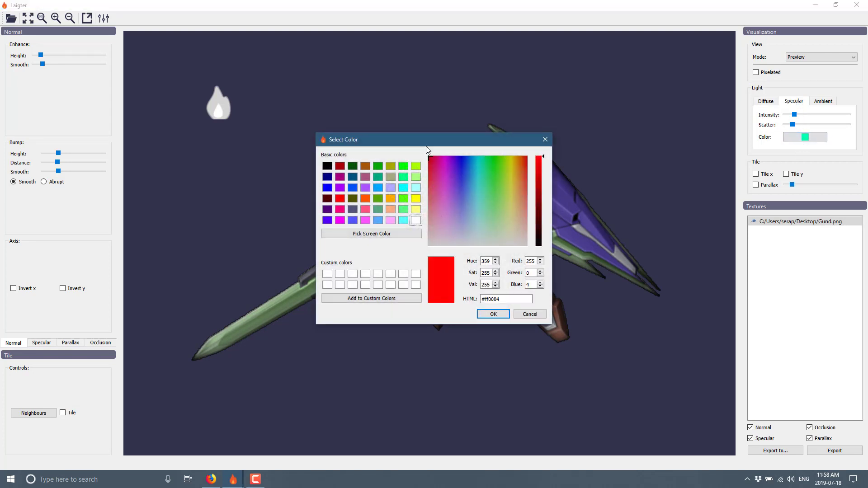
{"action": "left_click", "coordinate": [494, 314]}
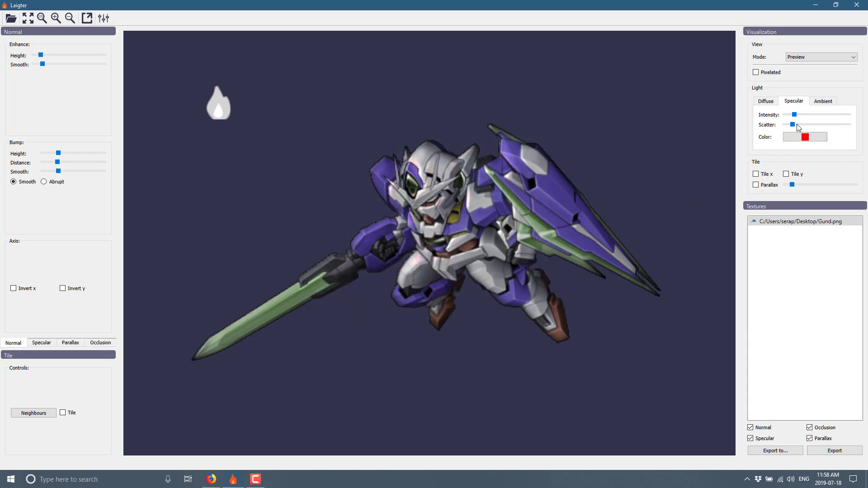
{"action": "left_click_drag", "start_coordinate": [795, 126], "coordinate": [828, 159]}
{"action": "left_click", "coordinate": [823, 100]}
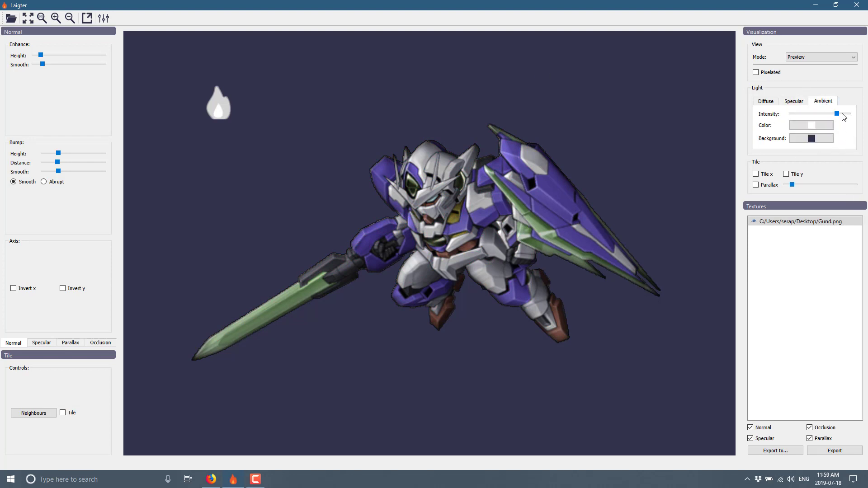
{"action": "left_click_drag", "start_coordinate": [838, 116], "coordinate": [859, 151]}
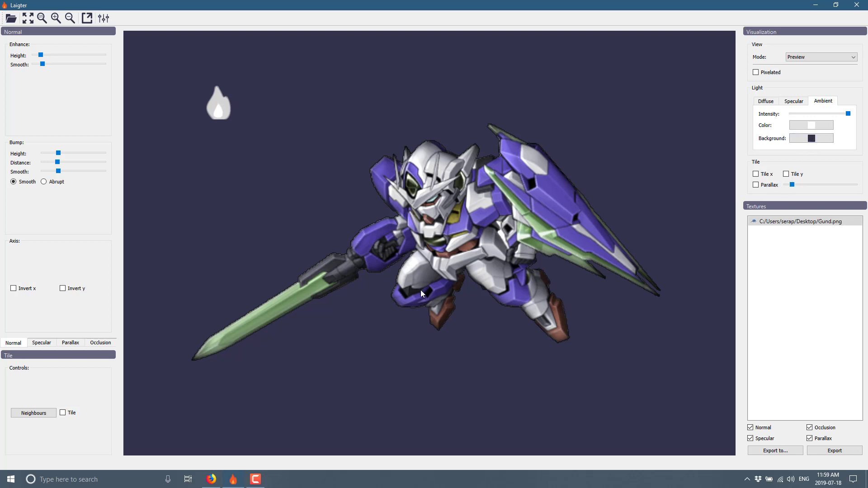
Step: View the normal and specular maps, raise Diffuse intensity to about midway, then return to Preview
{"action": "left_click", "coordinate": [797, 58]}
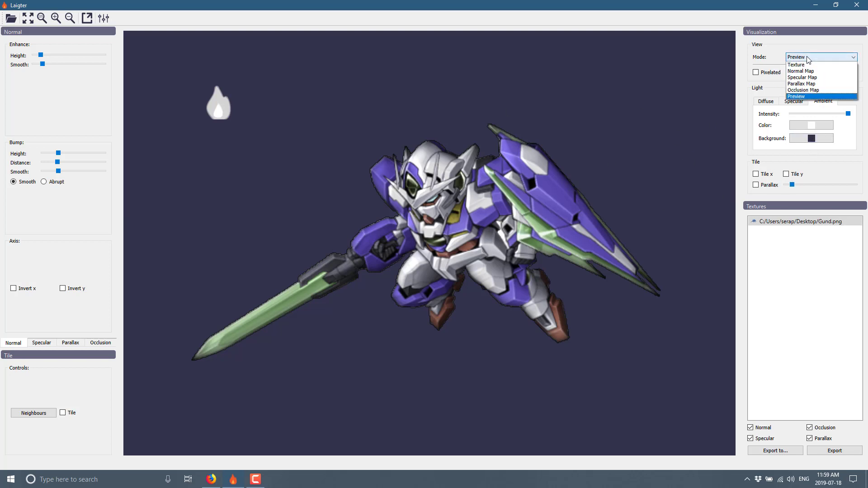
{"action": "left_click", "coordinate": [802, 72]}
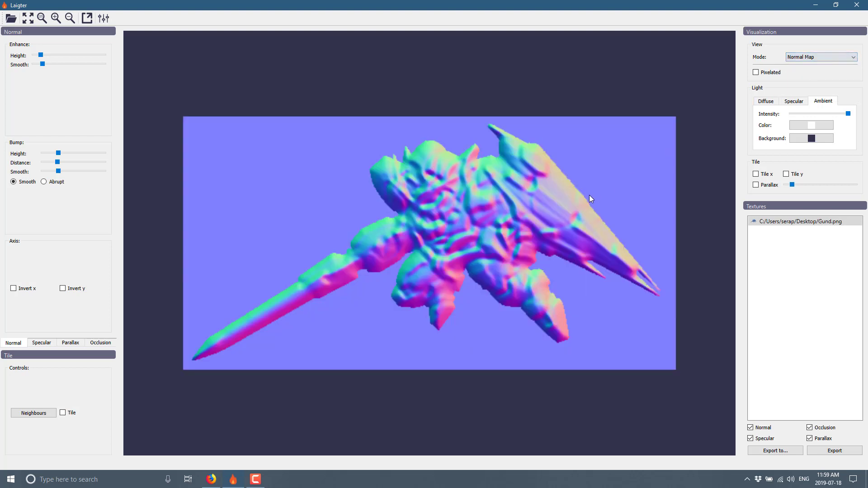
{"action": "left_click", "coordinate": [765, 102]}
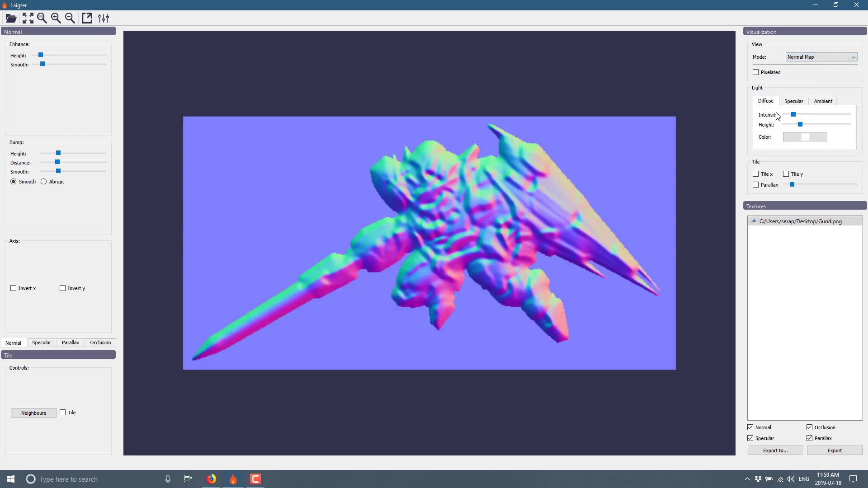
{"action": "left_click_drag", "start_coordinate": [793, 115], "coordinate": [812, 132]}
{"action": "left_click", "coordinate": [832, 57]}
{"action": "left_click", "coordinate": [805, 77]}
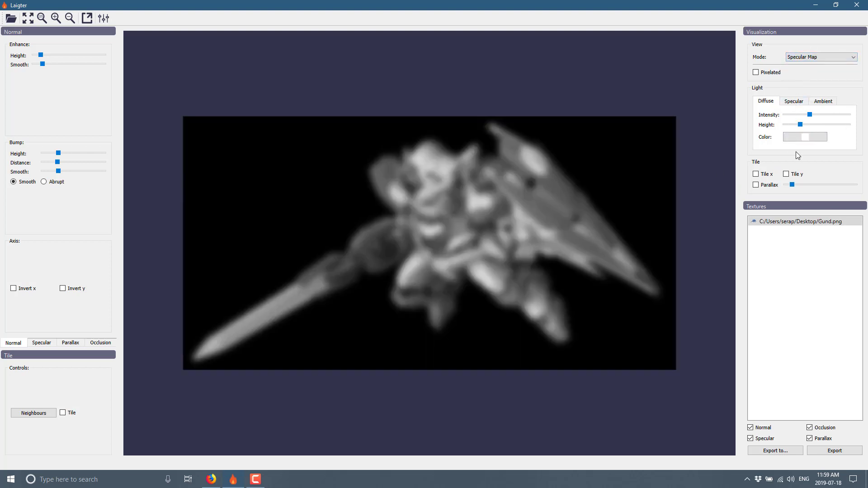
{"action": "mouse_move", "coordinate": [810, 114]}
{"action": "left_mouse_down"}
{"action": "mouse_move", "coordinate": [835, 119]}
{"action": "mouse_move", "coordinate": [813, 119]}
{"action": "left_mouse_up"}
{"action": "left_click", "coordinate": [813, 57]}
{"action": "left_click", "coordinate": [798, 96]}
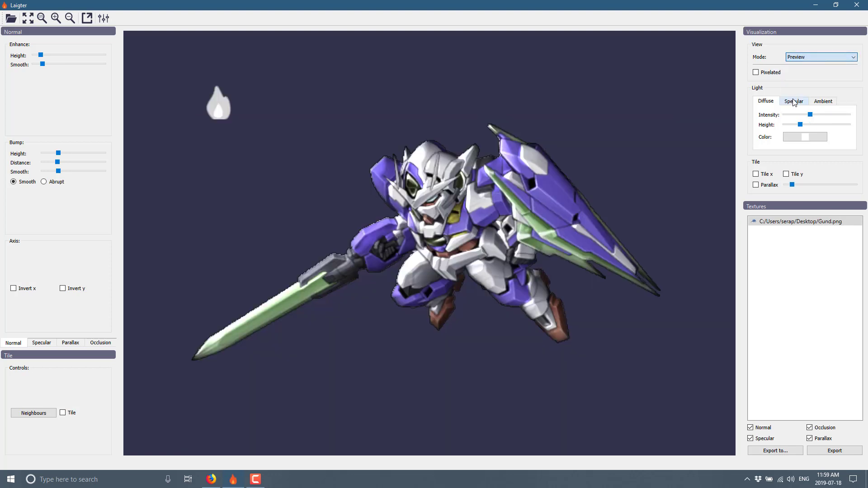
Step: Turn on Pixelated, adjust the normal Enhance Height and Bump Height, and choose the Abrupt bump style
{"action": "left_click", "coordinate": [755, 73]}
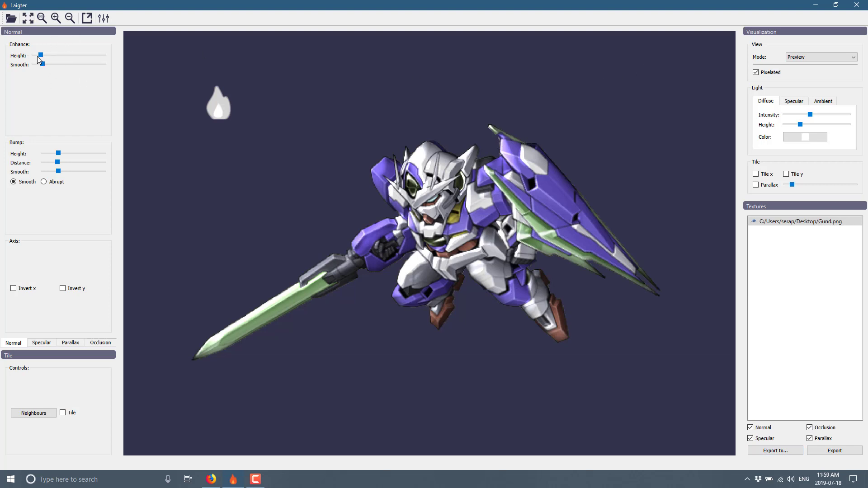
{"action": "mouse_move", "coordinate": [40, 57]}
{"action": "left_mouse_down"}
{"action": "mouse_move", "coordinate": [79, 61]}
{"action": "mouse_move", "coordinate": [43, 61]}
{"action": "mouse_move", "coordinate": [64, 61]}
{"action": "mouse_move", "coordinate": [43, 64]}
{"action": "mouse_move", "coordinate": [72, 70]}
{"action": "mouse_move", "coordinate": [59, 75]}
{"action": "mouse_move", "coordinate": [75, 82]}
{"action": "left_mouse_up"}
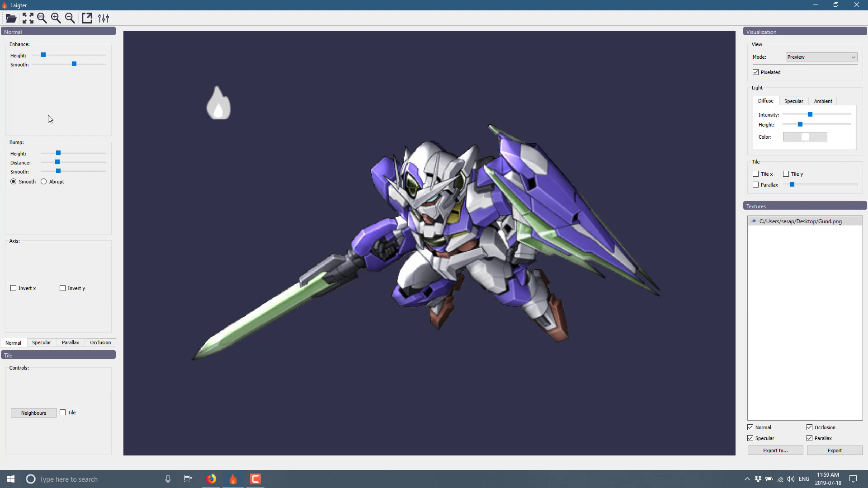
{"action": "mouse_move", "coordinate": [59, 156]}
{"action": "left_mouse_down"}
{"action": "mouse_move", "coordinate": [88, 156]}
{"action": "mouse_move", "coordinate": [43, 150]}
{"action": "mouse_move", "coordinate": [91, 163]}
{"action": "mouse_move", "coordinate": [53, 165]}
{"action": "mouse_move", "coordinate": [109, 172]}
{"action": "mouse_move", "coordinate": [49, 172]}
{"action": "left_mouse_up"}
{"action": "left_click", "coordinate": [49, 183]}
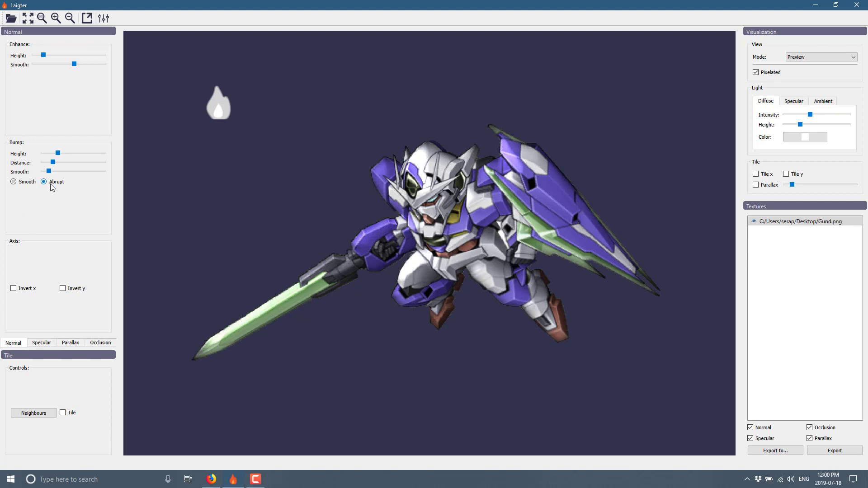
{"action": "left_click", "coordinate": [17, 181]}
{"action": "left_click", "coordinate": [45, 182]}
Step: Step through the Specular, Parallax and Occlusion tabs, raising then lowering the Occlusion Threshold
{"action": "left_click", "coordinate": [44, 343]}
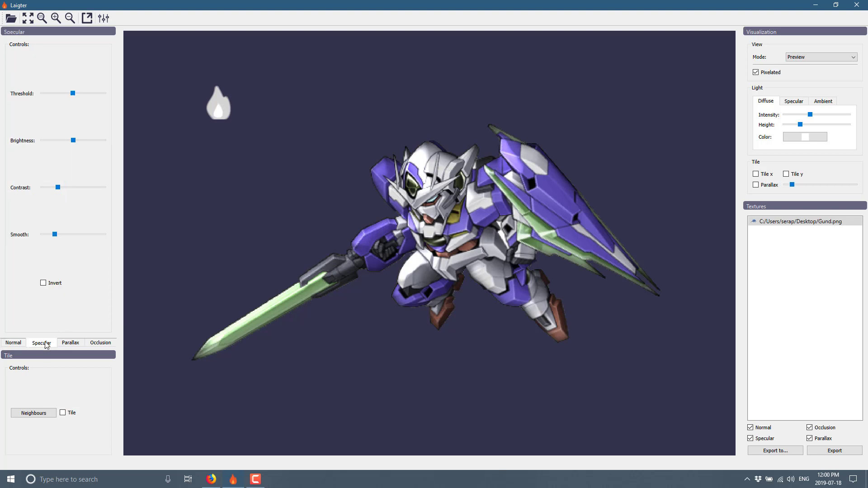
{"action": "left_click", "coordinate": [70, 343]}
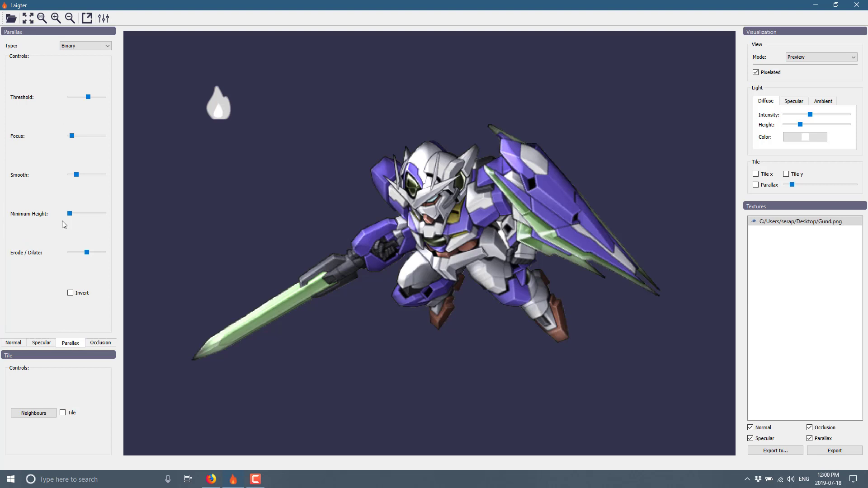
{"action": "left_click", "coordinate": [100, 343]}
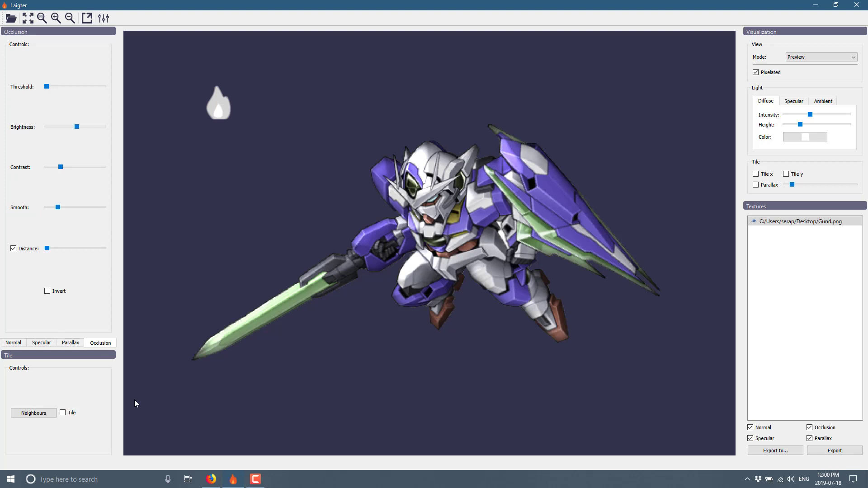
{"action": "left_click", "coordinate": [69, 85]}
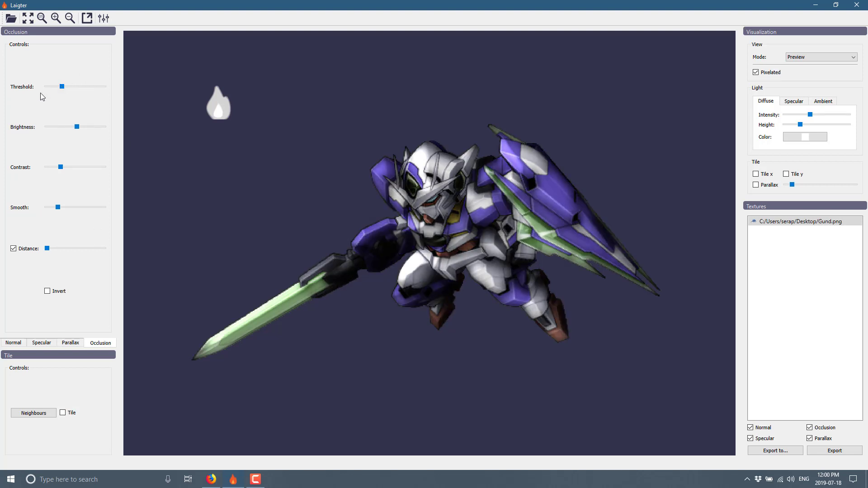
{"action": "left_click_drag", "start_coordinate": [60, 86], "coordinate": [45, 89]}
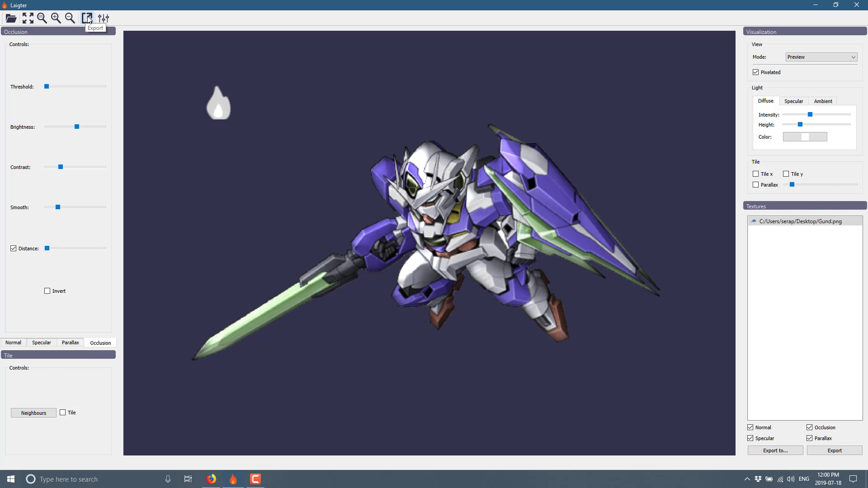
Step: Open and close the Presets Manager, then drag the light slightly lower and to the right
{"action": "left_click", "coordinate": [101, 21]}
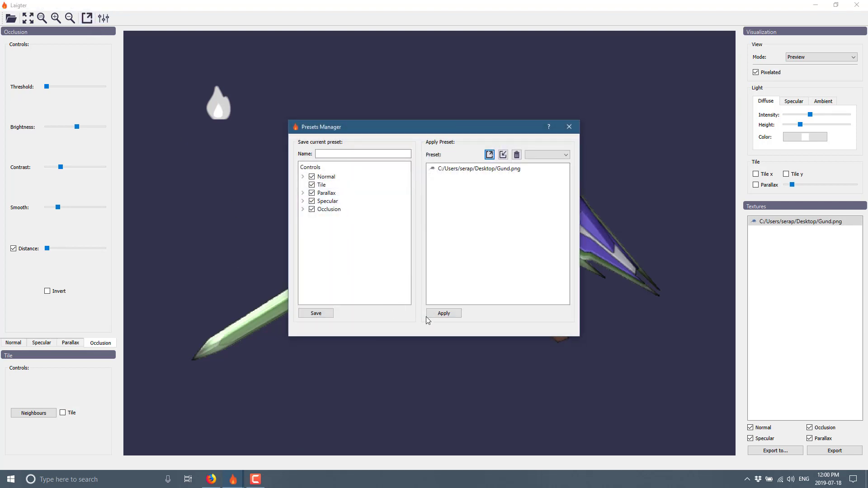
{"action": "left_click", "coordinate": [569, 128]}
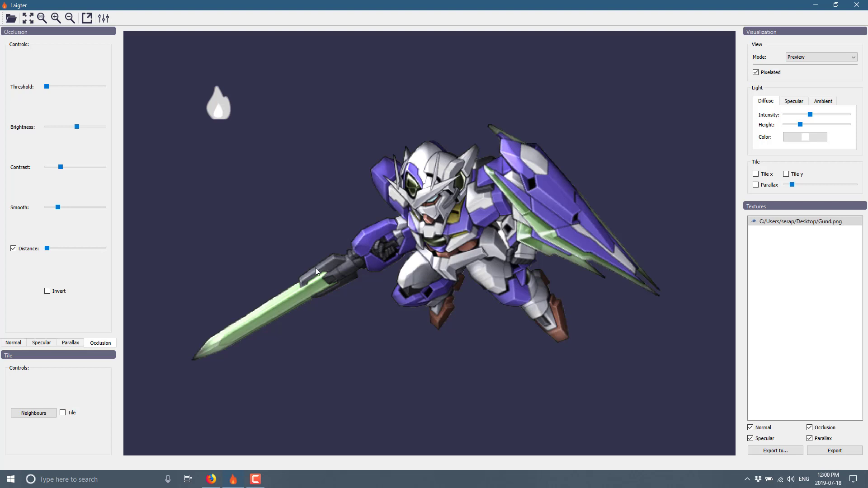
{"action": "mouse_move", "coordinate": [221, 116]}
{"action": "left_mouse_down"}
{"action": "mouse_move", "coordinate": [618, 103]}
{"action": "mouse_move", "coordinate": [696, 353]}
{"action": "mouse_move", "coordinate": [272, 360]}
{"action": "mouse_move", "coordinate": [205, 113]}
{"action": "mouse_move", "coordinate": [681, 186]}
{"action": "mouse_move", "coordinate": [359, 215]}
{"action": "mouse_move", "coordinate": [268, 141]}
{"action": "left_mouse_up"}
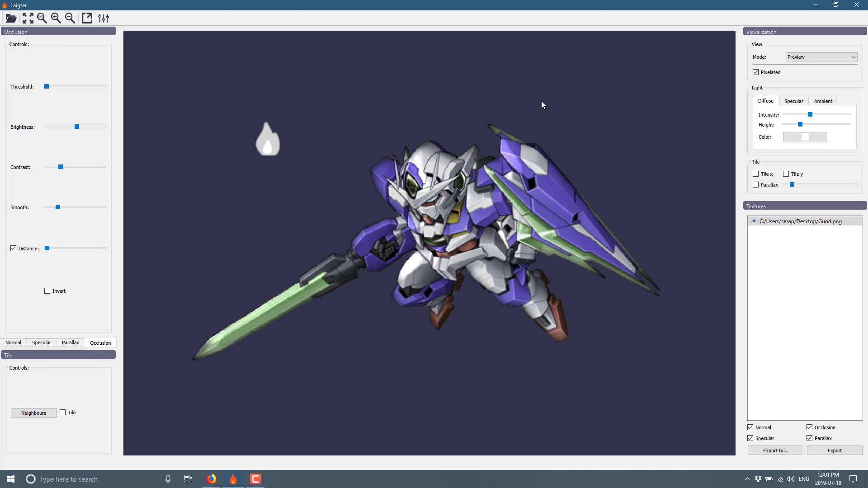
Step: Bring Firefox back to the GitHub repo, then switch to the 'Laigter by azagaya' itch.io tab
{"action": "left_click", "coordinate": [212, 479]}
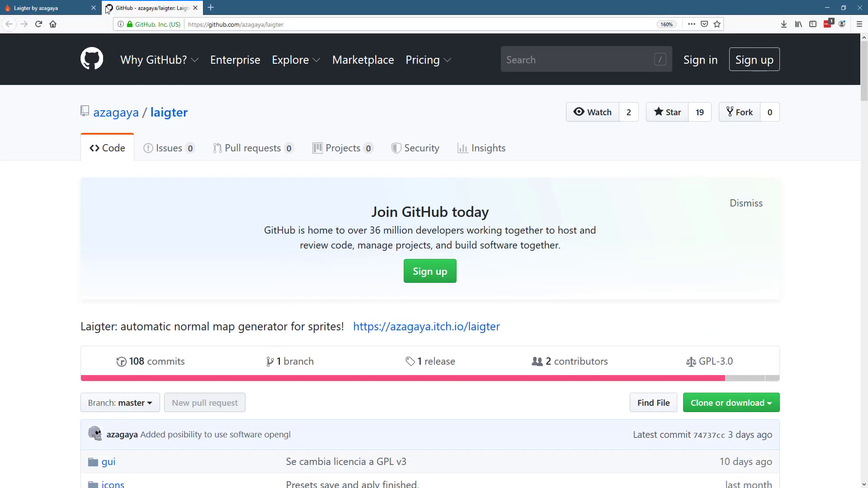
{"action": "left_click", "coordinate": [67, 8]}
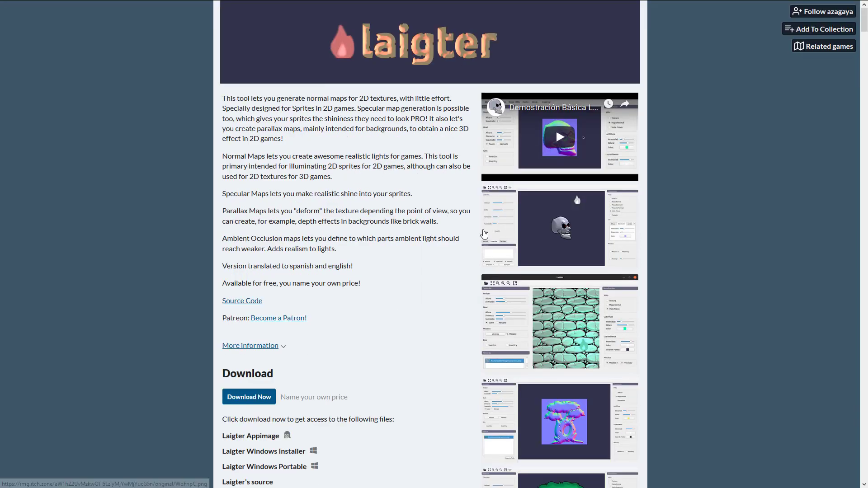
Step: Scroll the Laigter itch.io page past the Download section and development log to the user comments
{"action": "scroll", "coordinate": [484, 234], "scroll_direction": "down", "scroll_amount": 5}
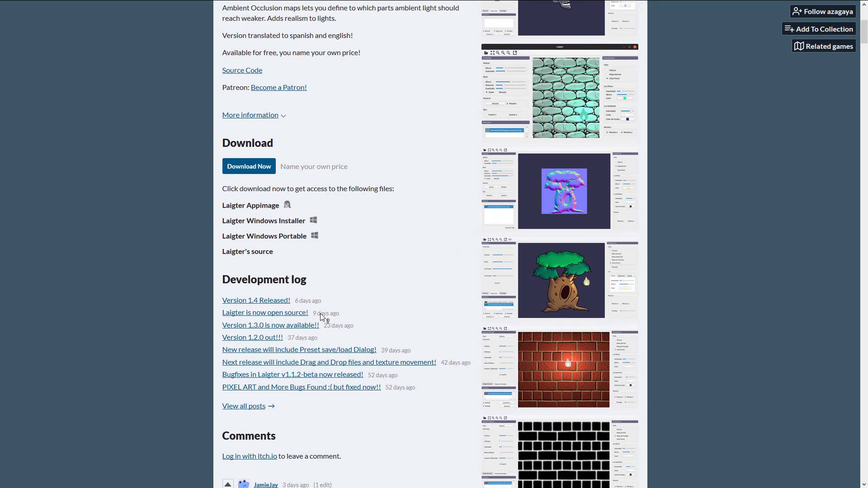
{"action": "mouse_move", "coordinate": [321, 317]}
{"action": "scroll", "coordinate": [474, 311], "scroll_direction": "down", "scroll_amount": 7}
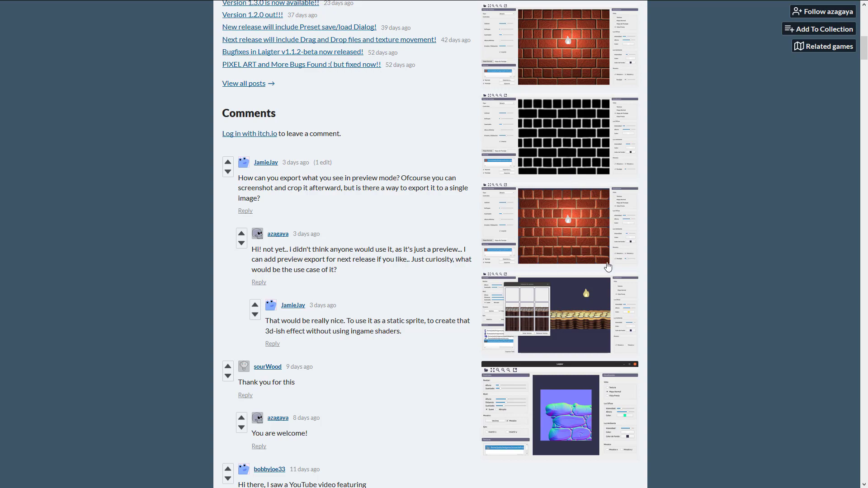
Step: Scroll past the comments, then back up to the Laigter description and name-your-own-price Download section
{"action": "scroll", "coordinate": [592, 233], "scroll_direction": "down", "scroll_amount": 4}
{"action": "scroll", "coordinate": [600, 233], "scroll_direction": "up", "scroll_amount": 18}
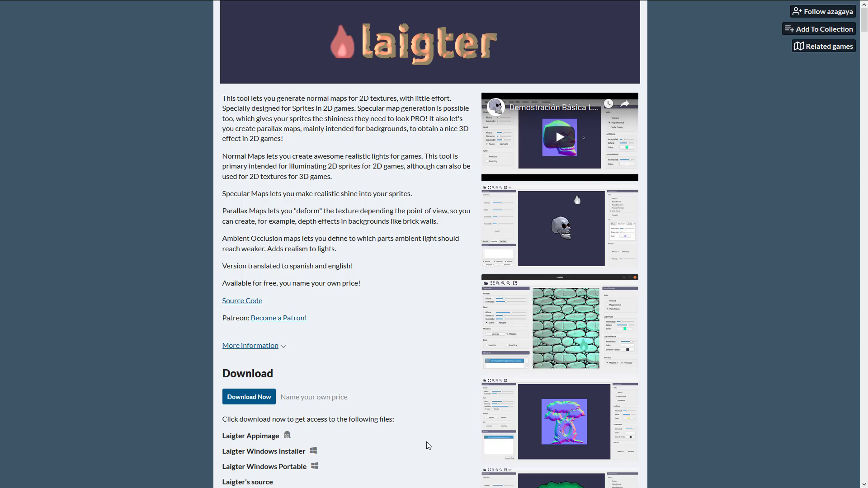
{"action": "scroll", "coordinate": [429, 445], "scroll_direction": "down", "scroll_amount": 1}
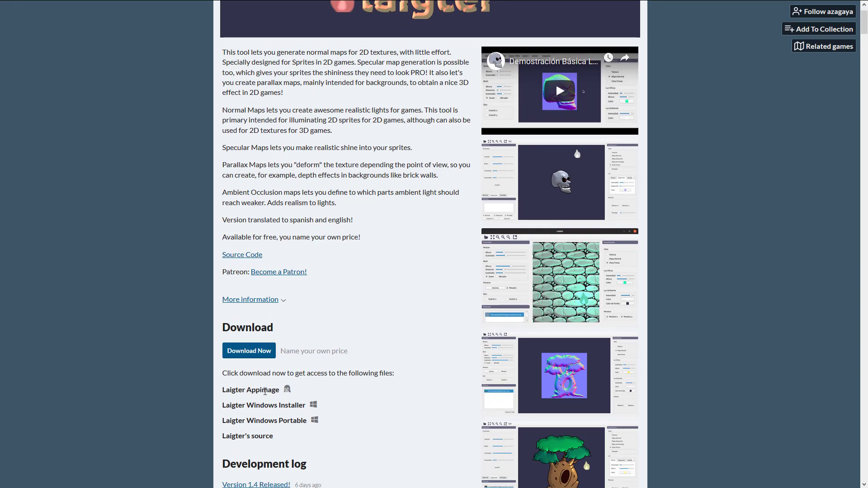